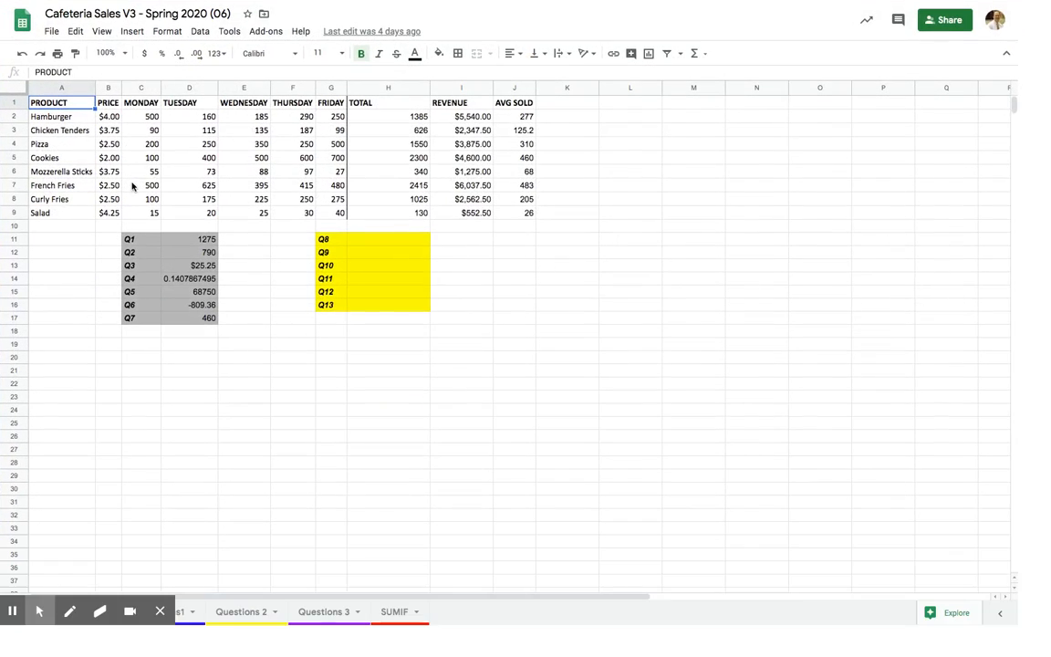
Fill the hamburger and salad price cells, B2 and B9, with red
{"action": "left_click", "coordinate": [107, 53]}
{"action": "left_click", "coordinate": [110, 157]}
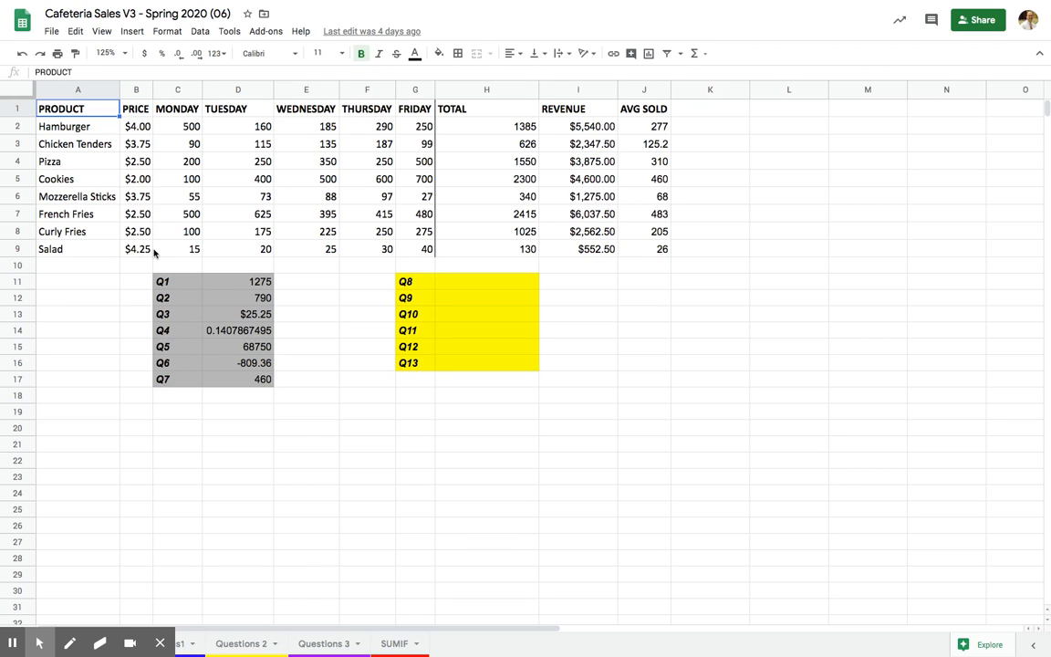
{"action": "left_click", "coordinate": [137, 126]}
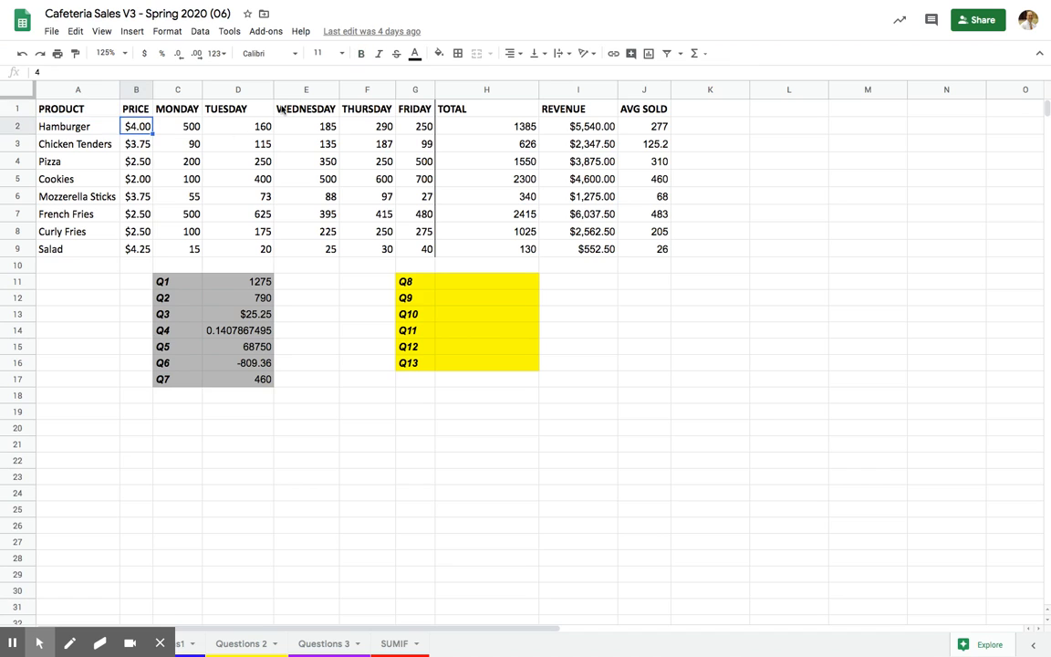
{"action": "left_click", "coordinate": [439, 53]}
{"action": "left_click", "coordinate": [458, 111]}
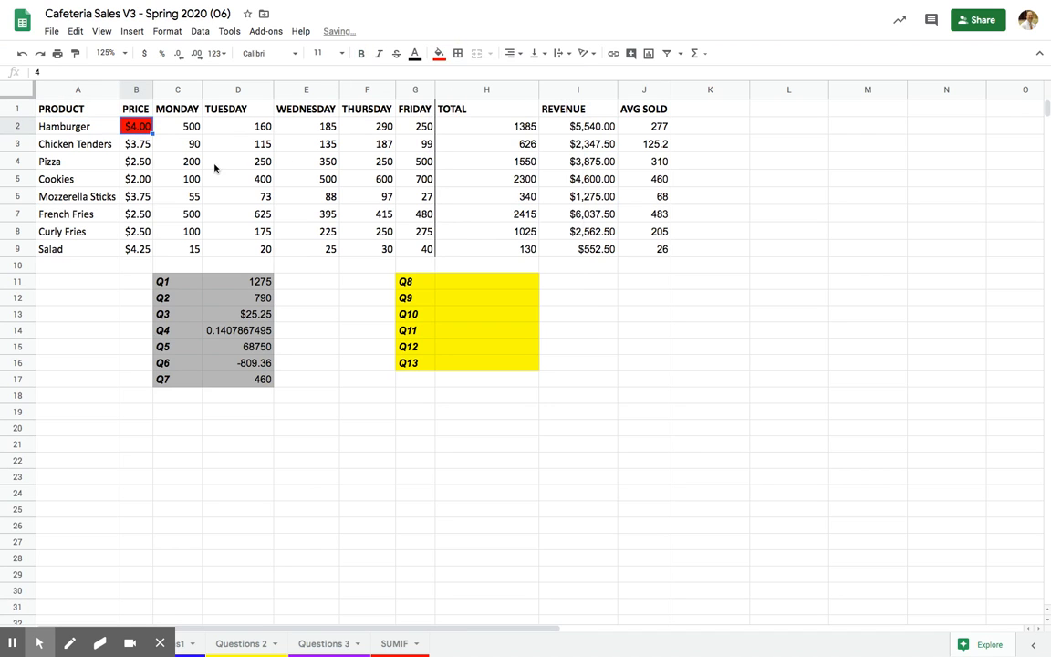
{"action": "left_click", "coordinate": [135, 247]}
{"action": "left_click", "coordinate": [439, 53]}
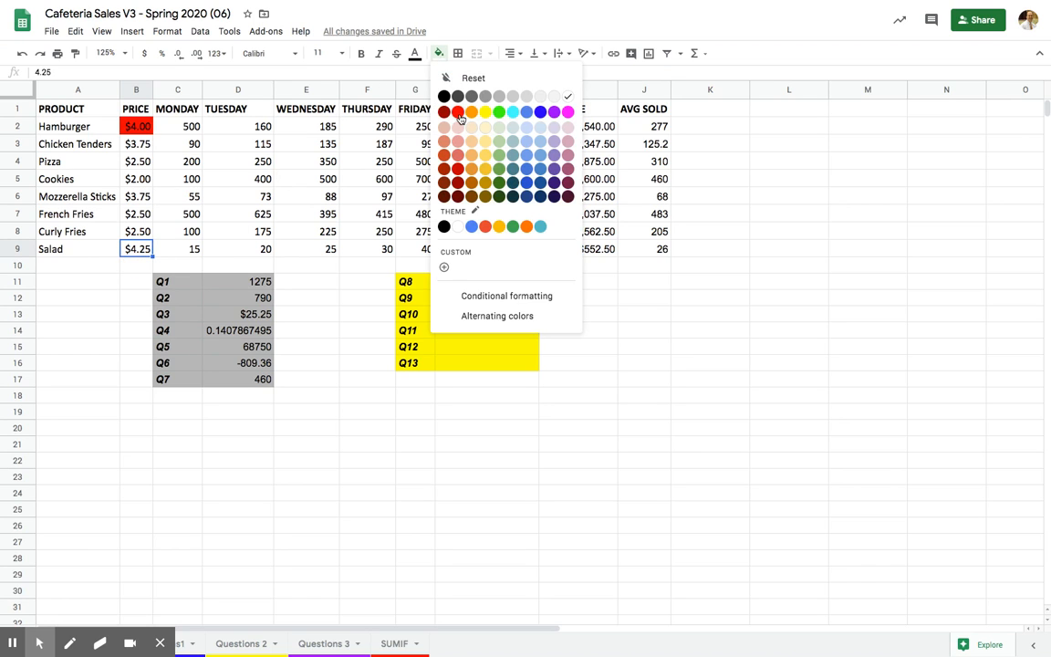
{"action": "left_click", "coordinate": [458, 111]}
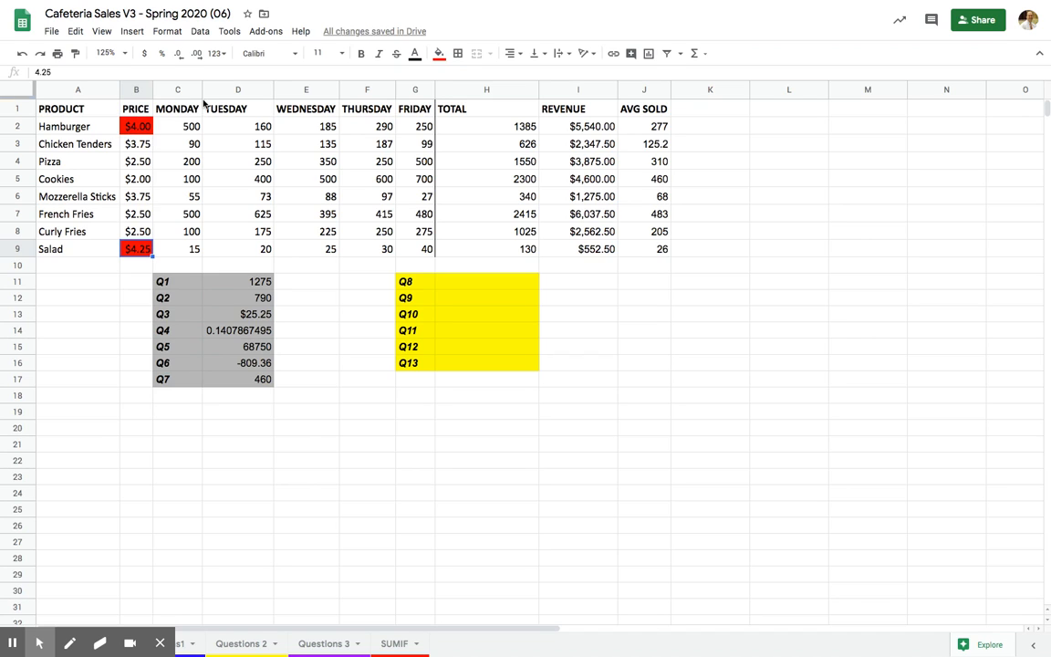
Fill the hamburger and salad revenue cells, I2 and I9, with green
{"action": "left_click", "coordinate": [607, 132]}
{"action": "left_click", "coordinate": [439, 53]}
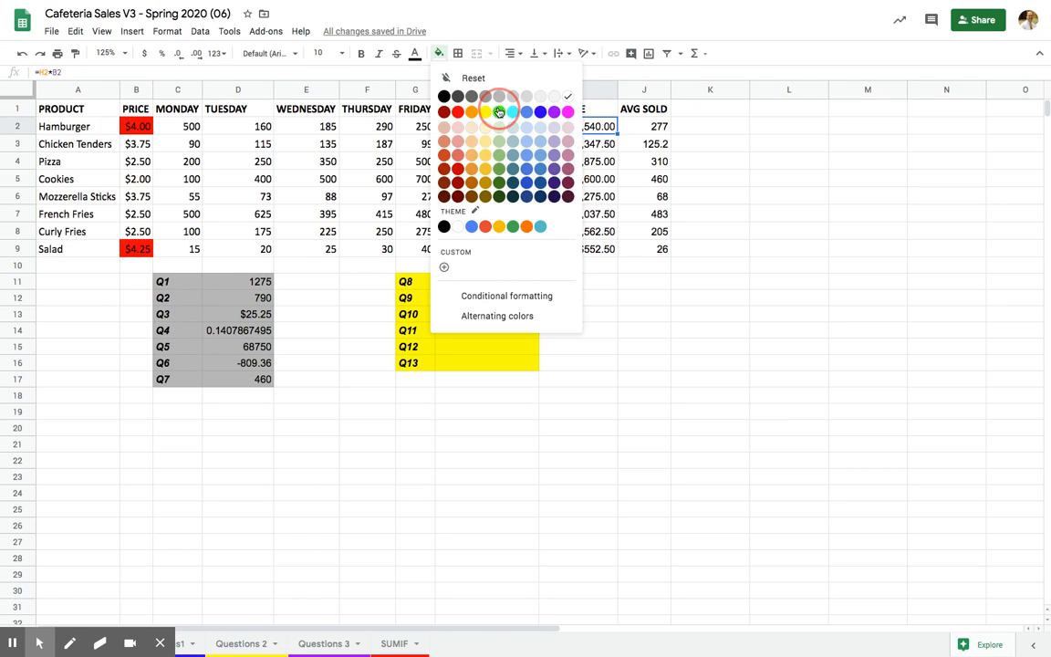
{"action": "left_click", "coordinate": [499, 111]}
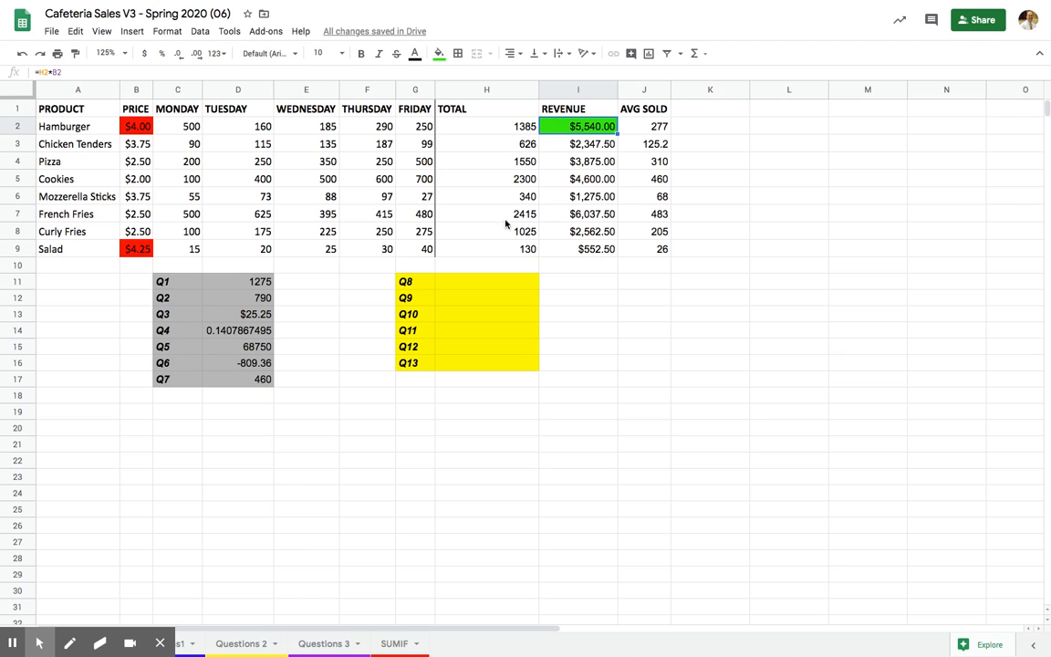
{"action": "left_click", "coordinate": [595, 248]}
{"action": "left_click", "coordinate": [439, 53]}
{"action": "left_click", "coordinate": [497, 115]}
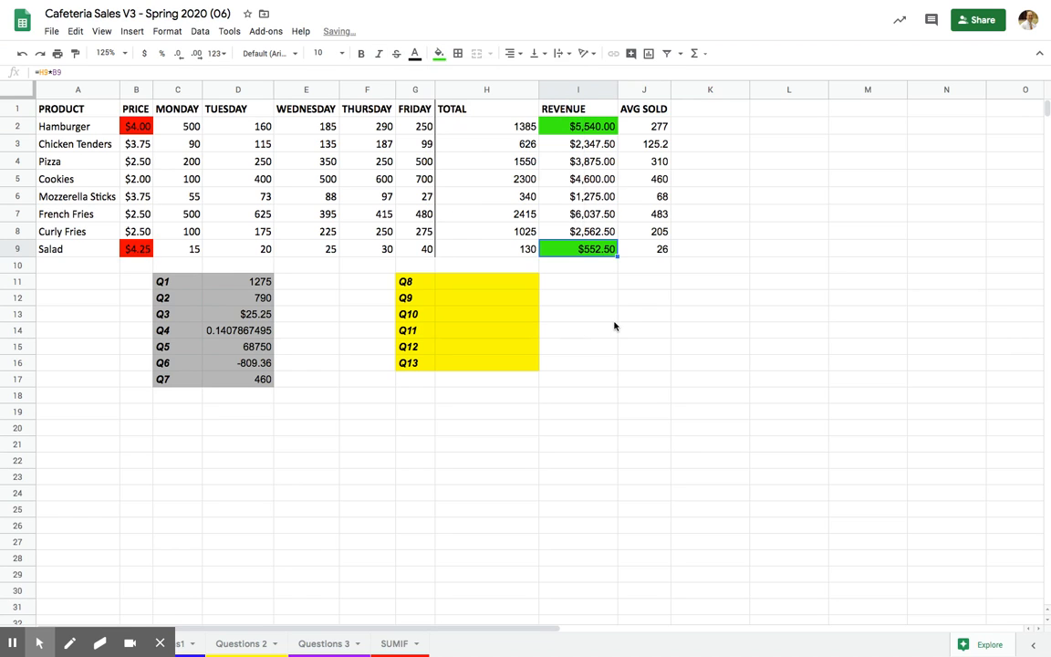
Enter =SUMIF(B2:B9, ">=4", I2:I9) in cell I11 beside Q8 and format the result as currency
{"action": "left_click", "coordinate": [614, 334]}
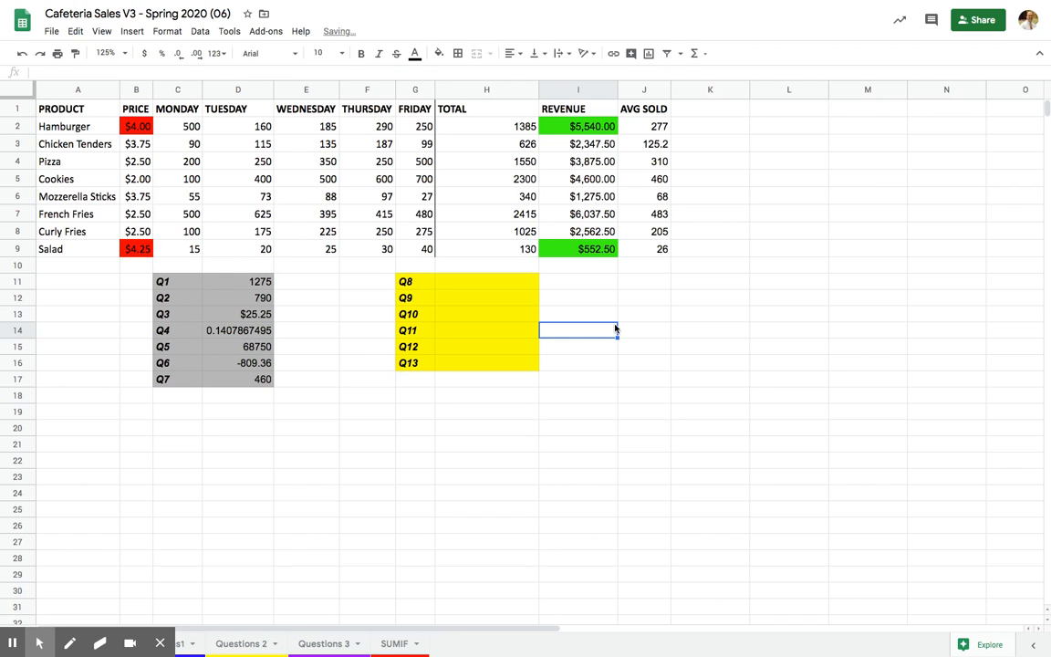
{"action": "left_click", "coordinate": [614, 286]}
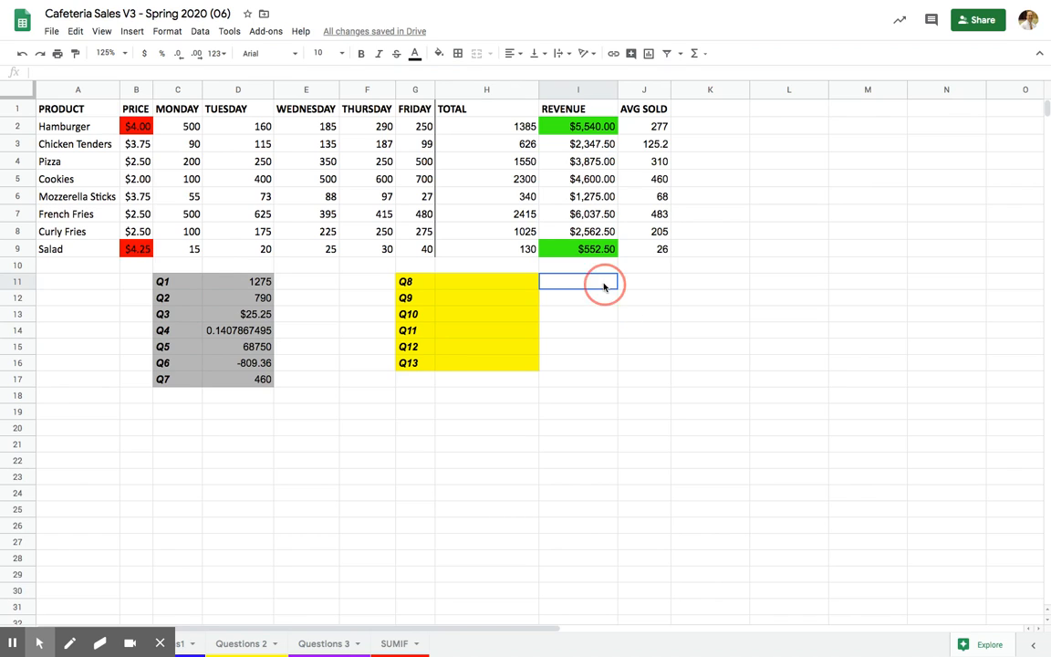
{"action": "type", "text": "="}
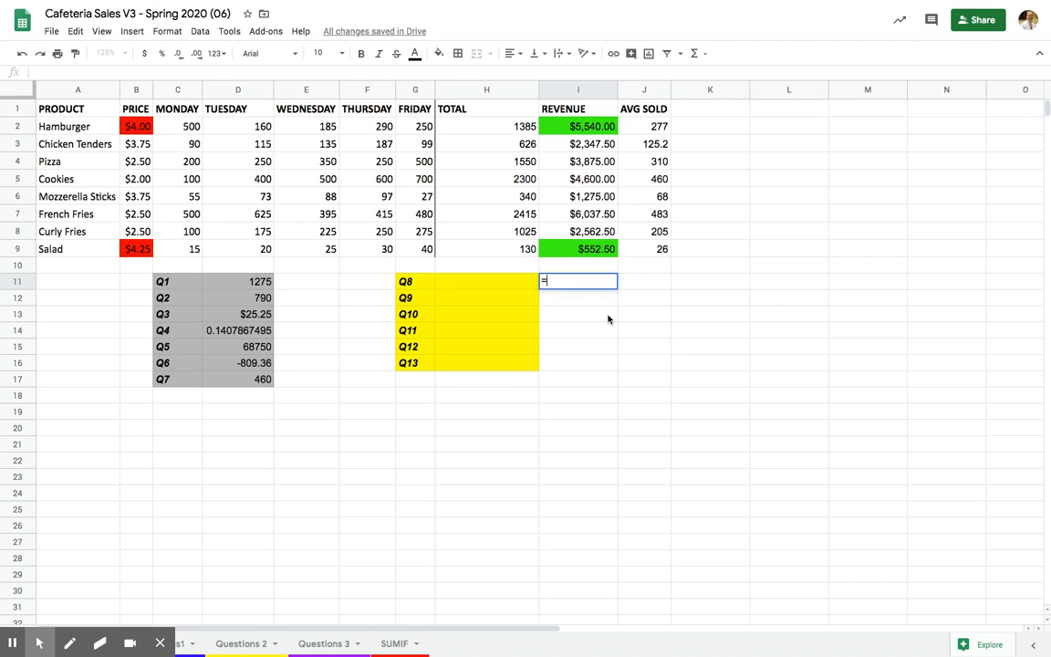
{"action": "type", "text": "SUMIF("}
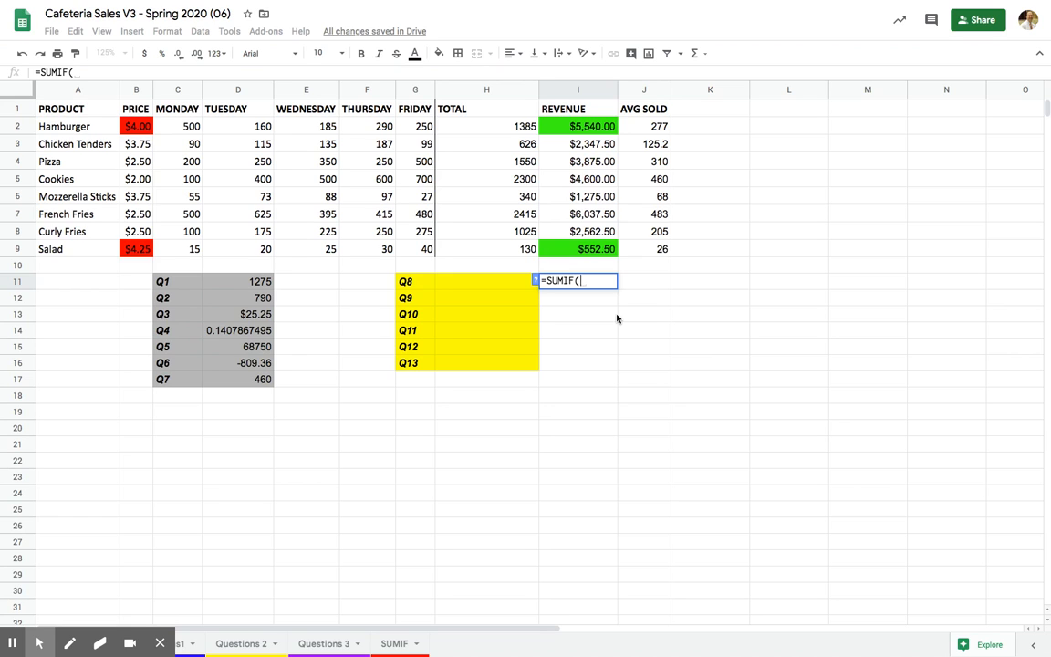
{"action": "left_click_drag", "start_coordinate": [129, 120], "coordinate": [139, 258]}
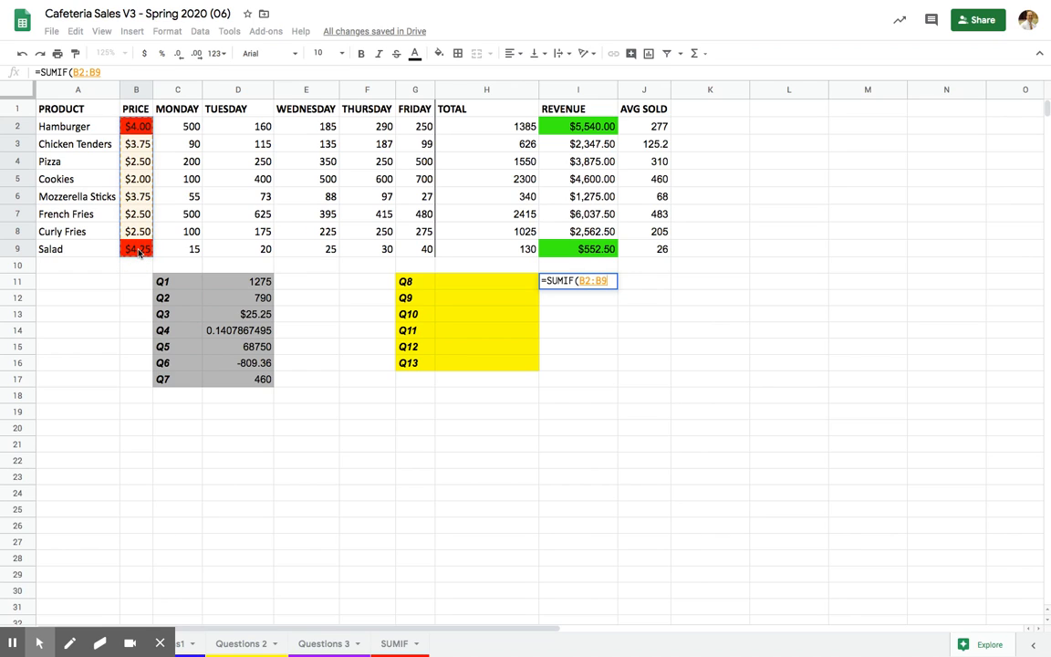
{"action": "type", "text": ", "}
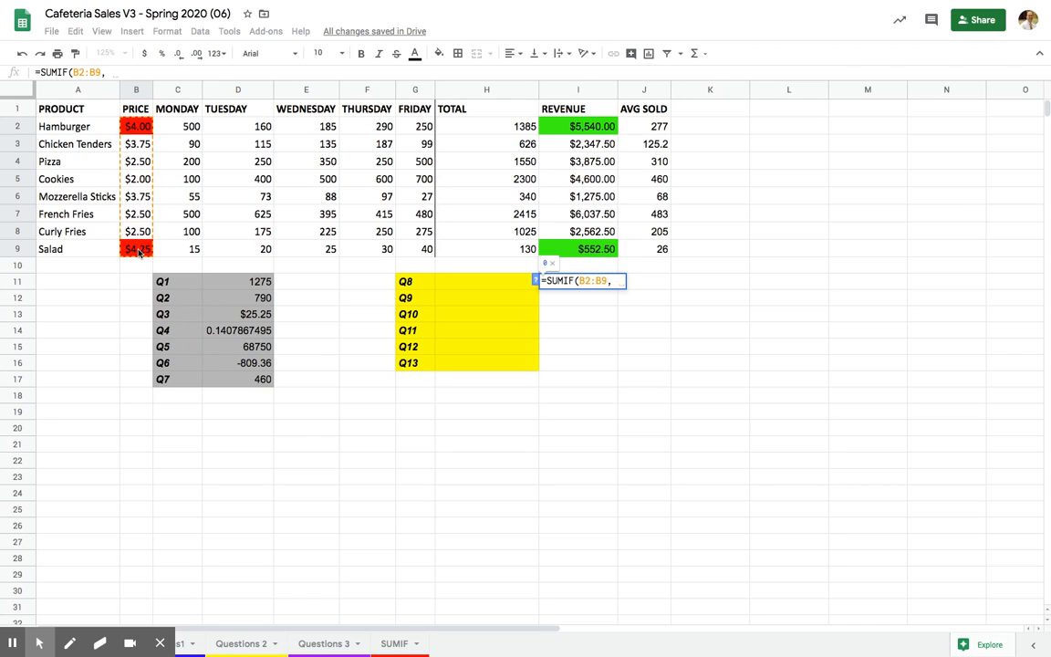
{"action": "type", "text": "\">"}
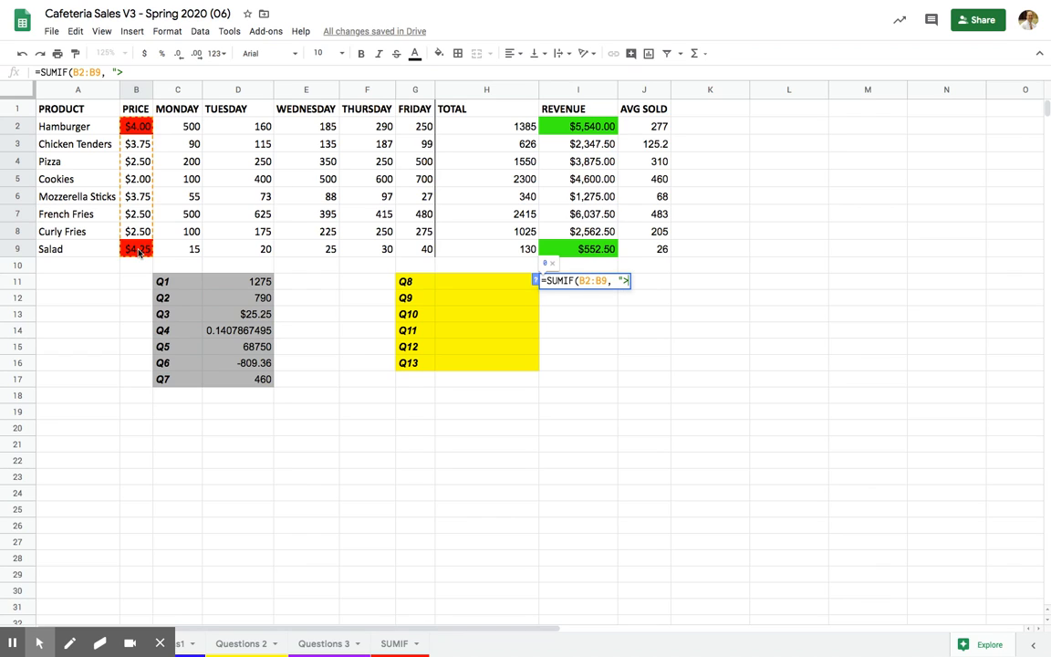
{"action": "type", "text": "=4\","}
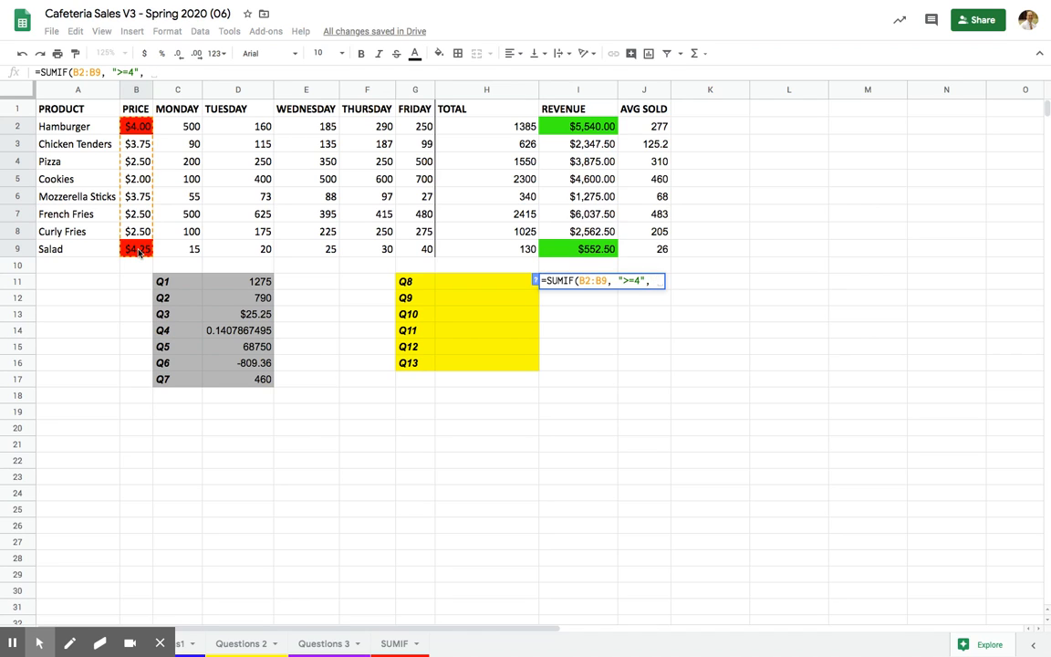
{"action": "left_click", "coordinate": [586, 131]}
{"action": "left_click_drag", "start_coordinate": [586, 136], "coordinate": [578, 249]}
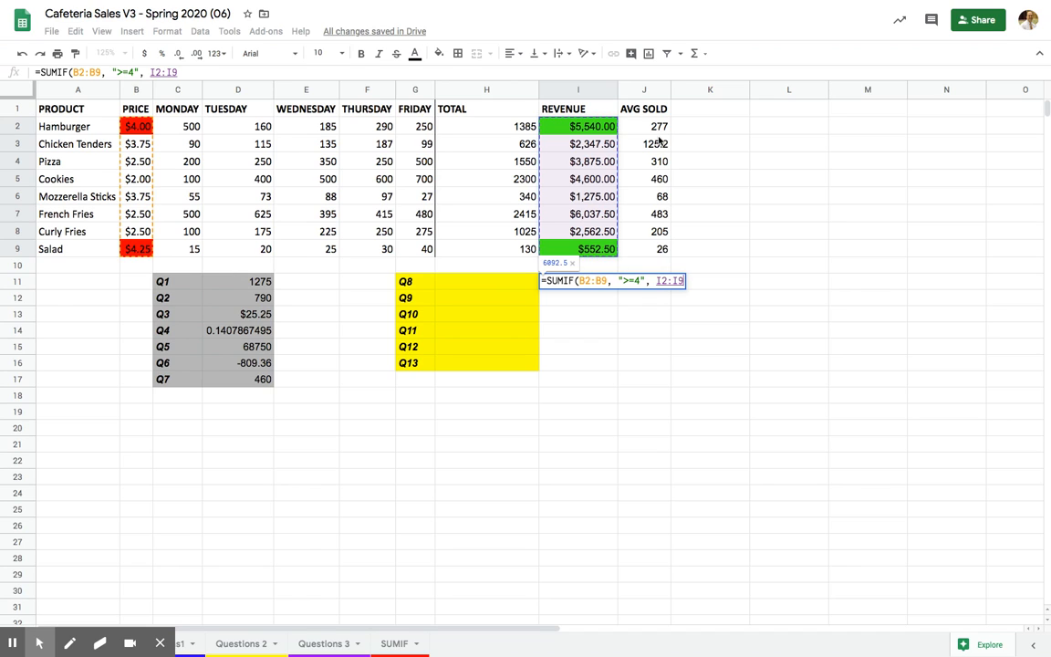
{"action": "key", "text": "Return"}
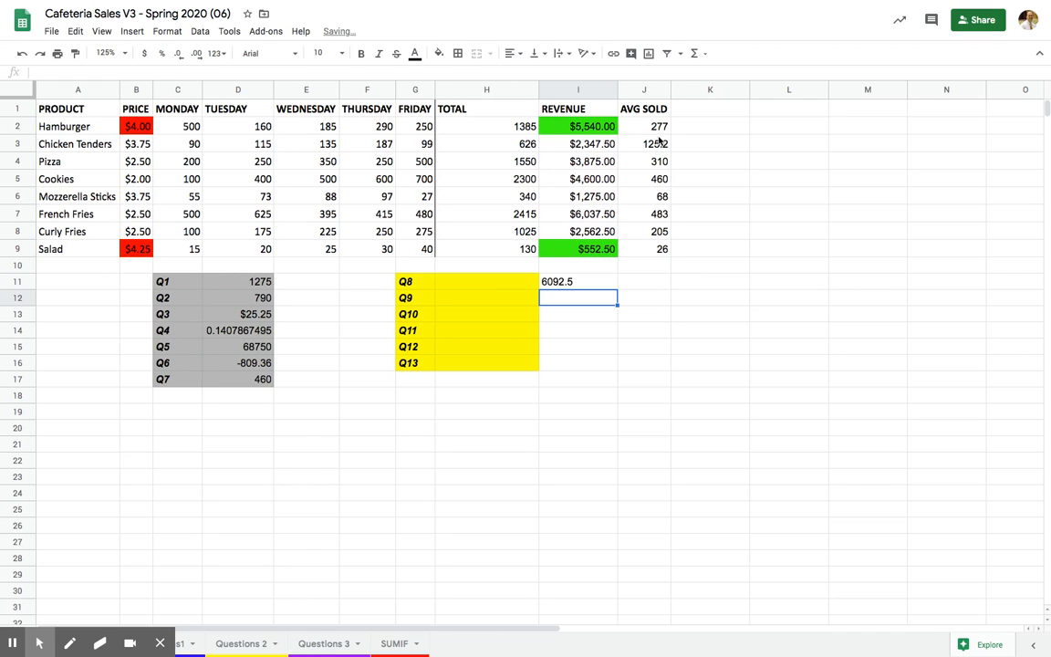
{"action": "key", "text": "Up"}
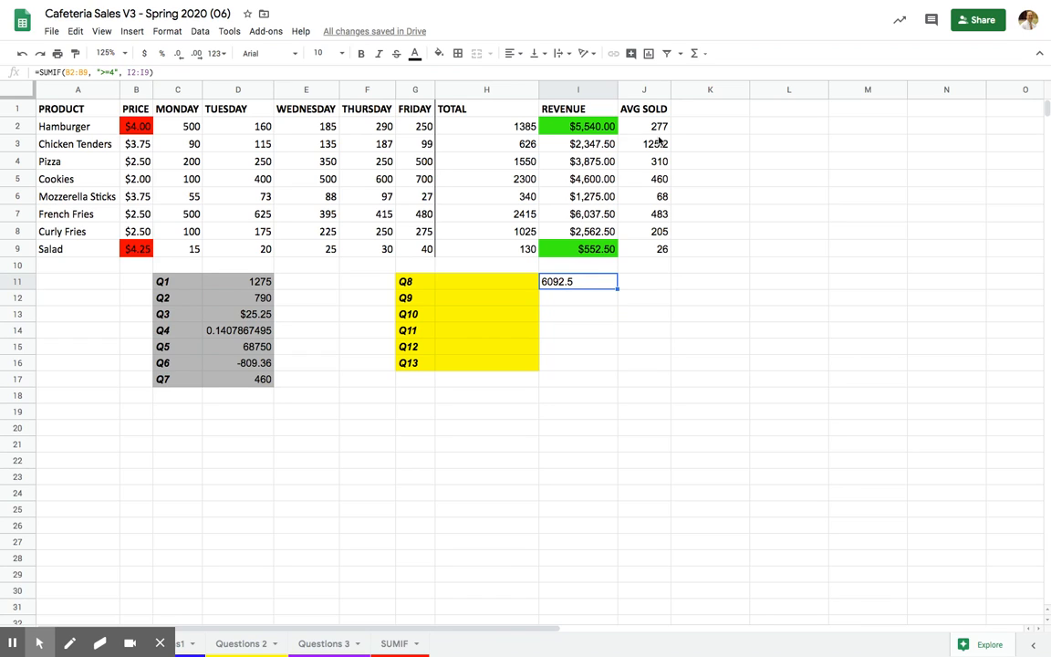
{"action": "left_click", "coordinate": [144, 53]}
Switch to Calculator to add 5540 and 552.50 as a check, and return to the sheet to review the SUMIF formula in I11
{"action": "left_click", "coordinate": [35, 19]}
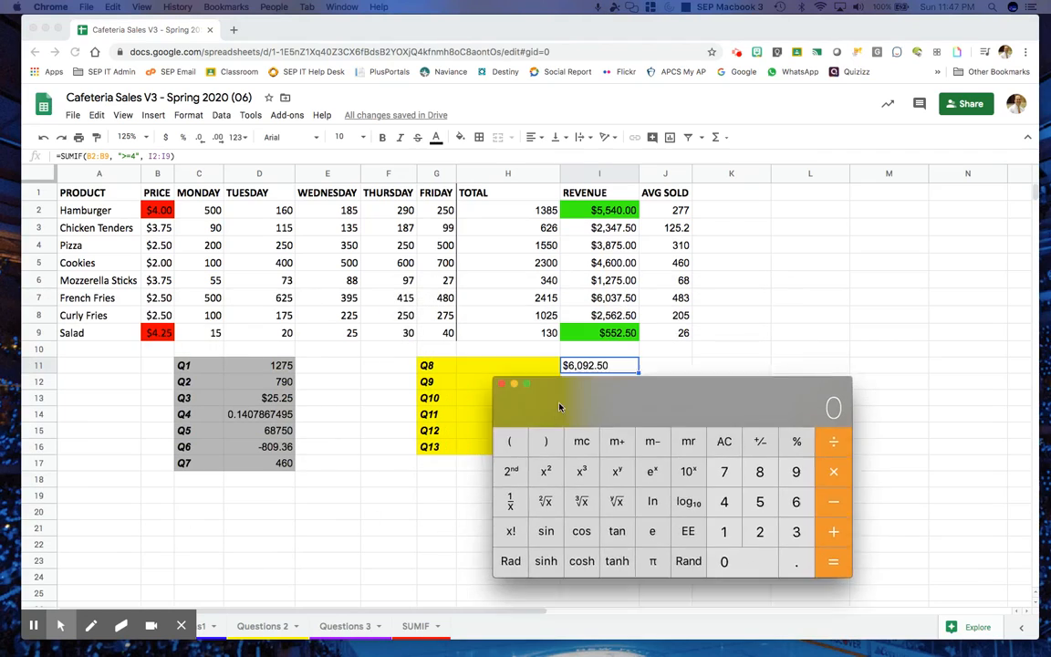
{"action": "left_click_drag", "start_coordinate": [559, 407], "coordinate": [658, 409]}
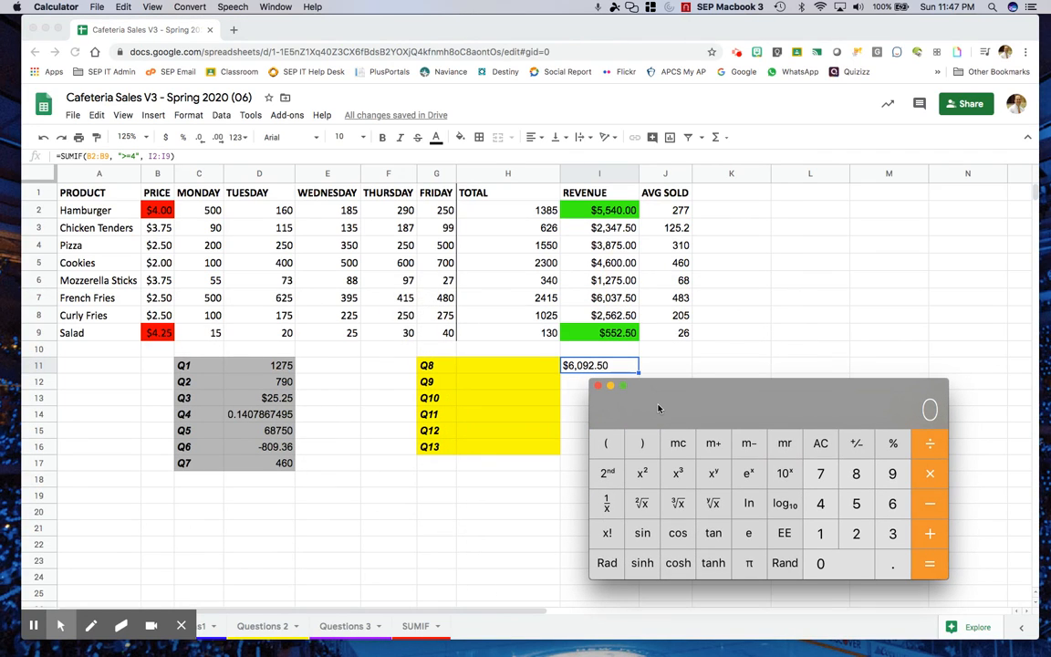
{"action": "type", "text": "5540"}
{"action": "type", "text": "+552.50"}
{"action": "key", "text": "Return"}
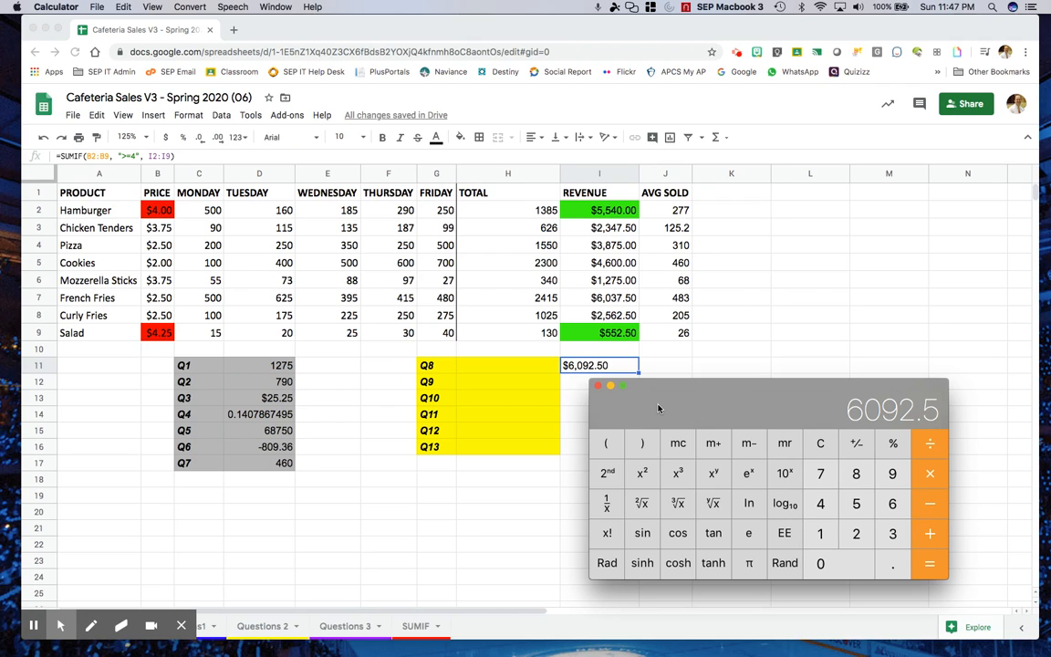
{"action": "left_click", "coordinate": [599, 386]}
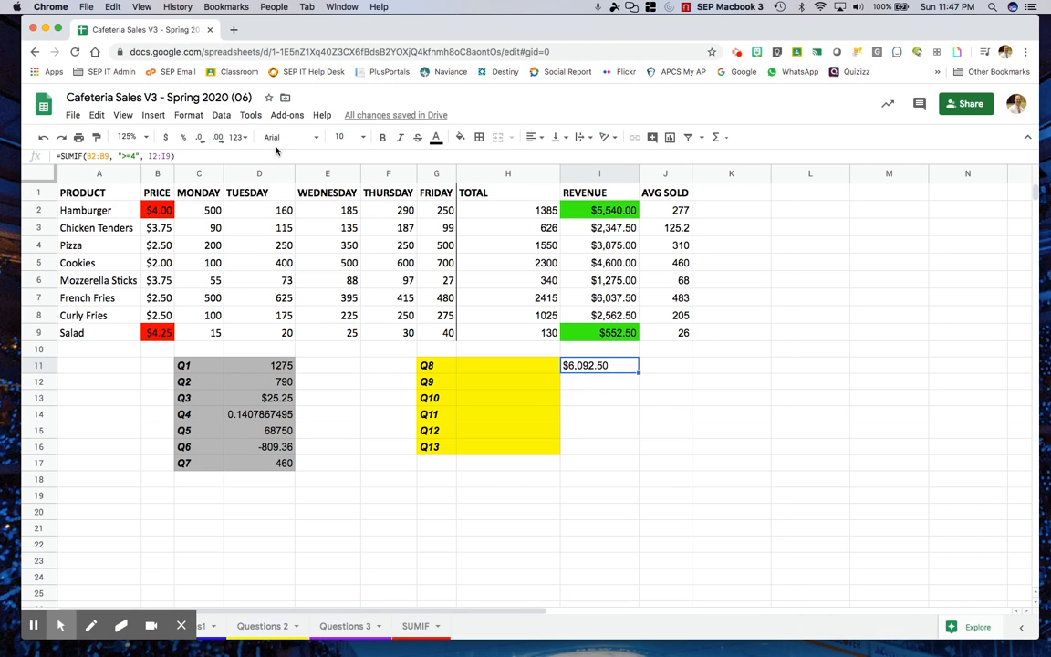
{"action": "left_click", "coordinate": [58, 29]}
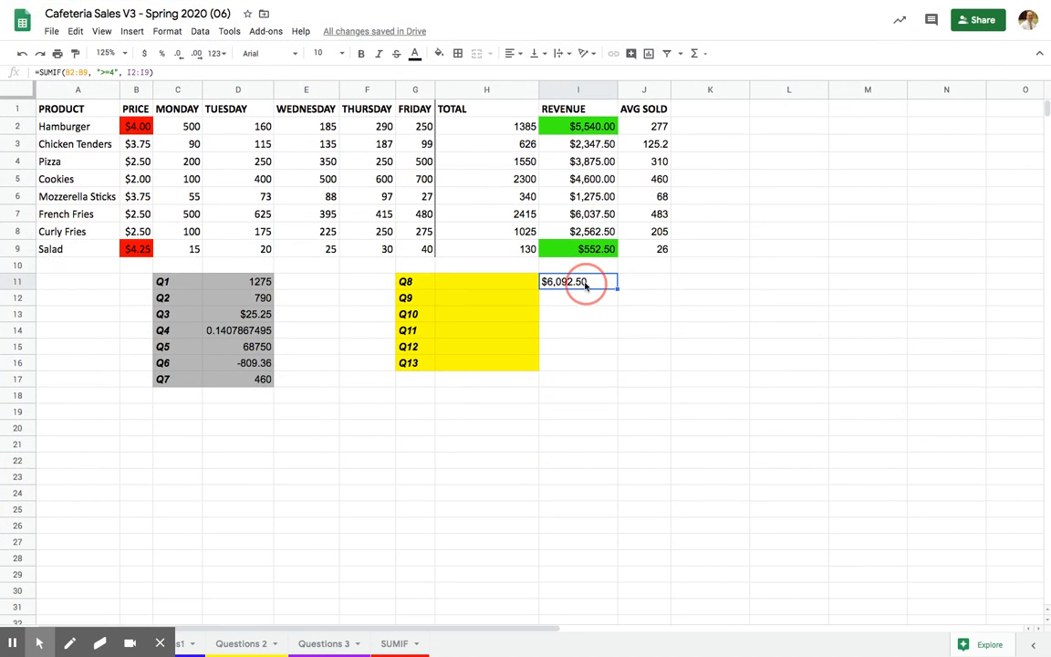
{"action": "key", "text": "Return"}
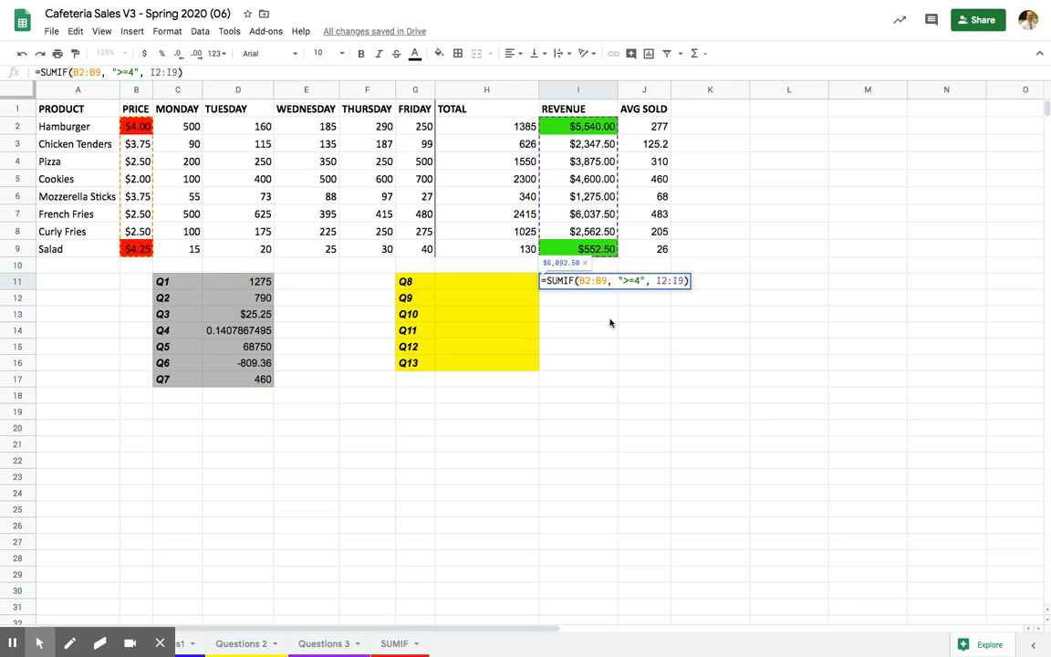
{"action": "key", "text": "Return"}
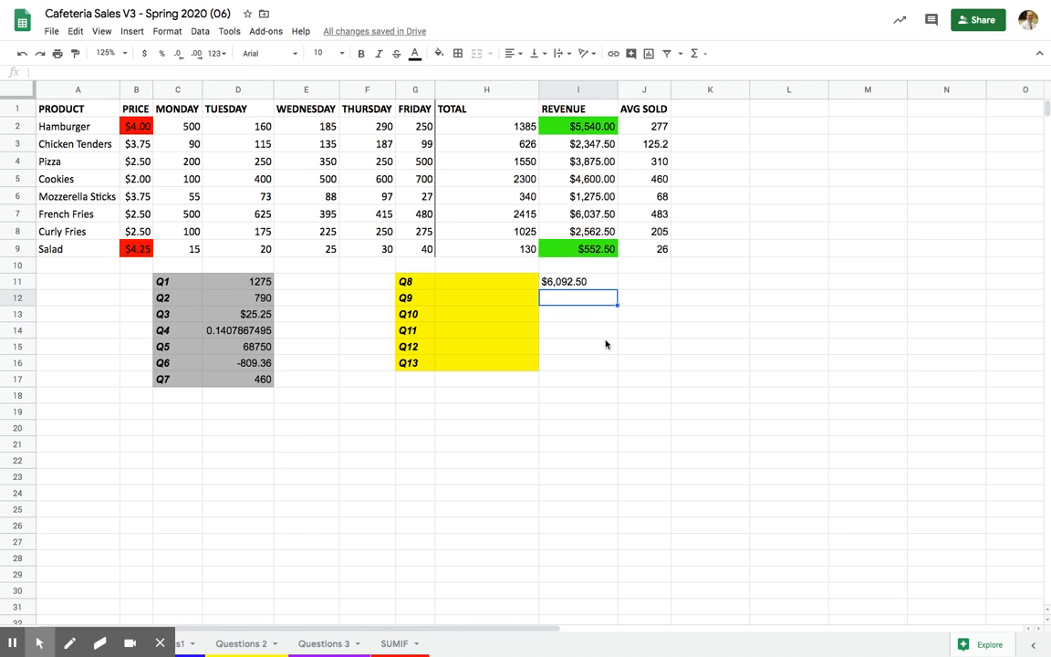